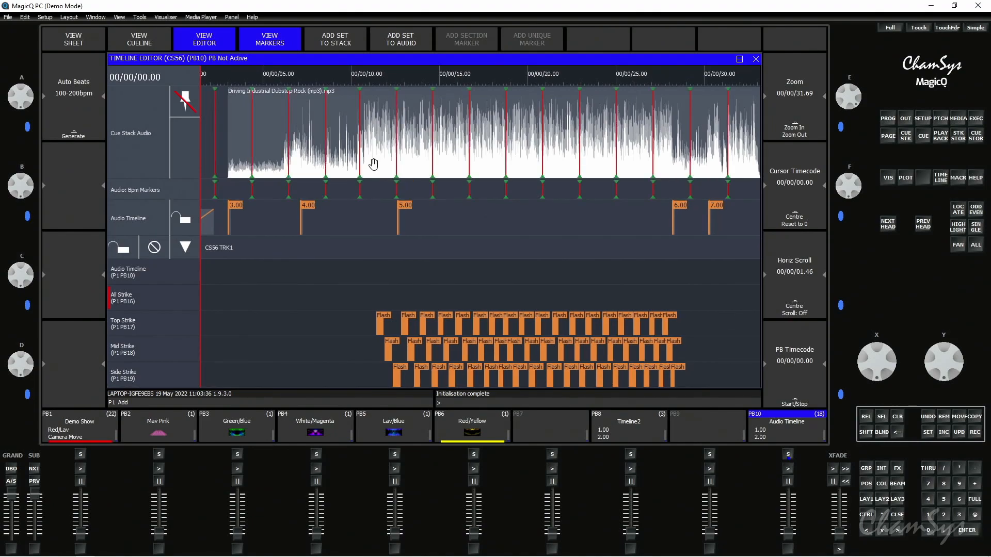
- Move cue 6.00 on the Audio Timeline earlier, snapping it to the beat marker at 00/00/27.09
left_click_drag(850, 106, 851, 81)
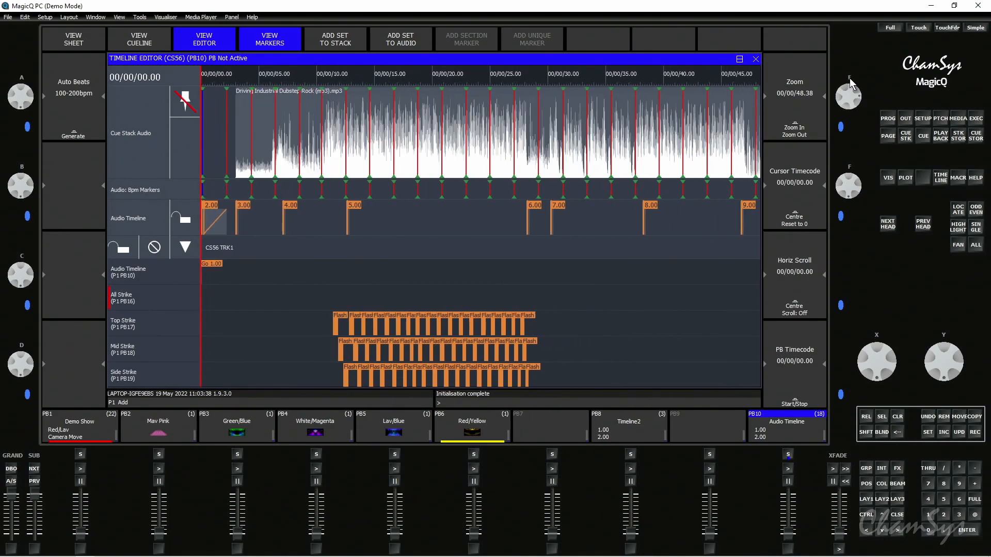
mouse_move(534, 210)
left_mouse_down()
mouse_move(520, 209)
mouse_move(534, 209)
left_mouse_up()
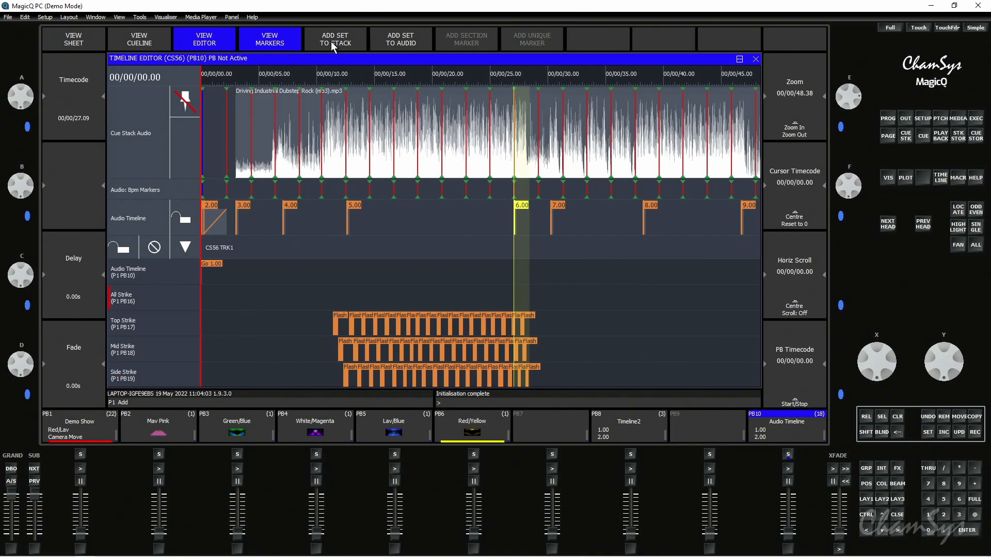
- Add one marker set to the cue stack and one to the audio, naming the audio set "Audio"
left_click(342, 43)
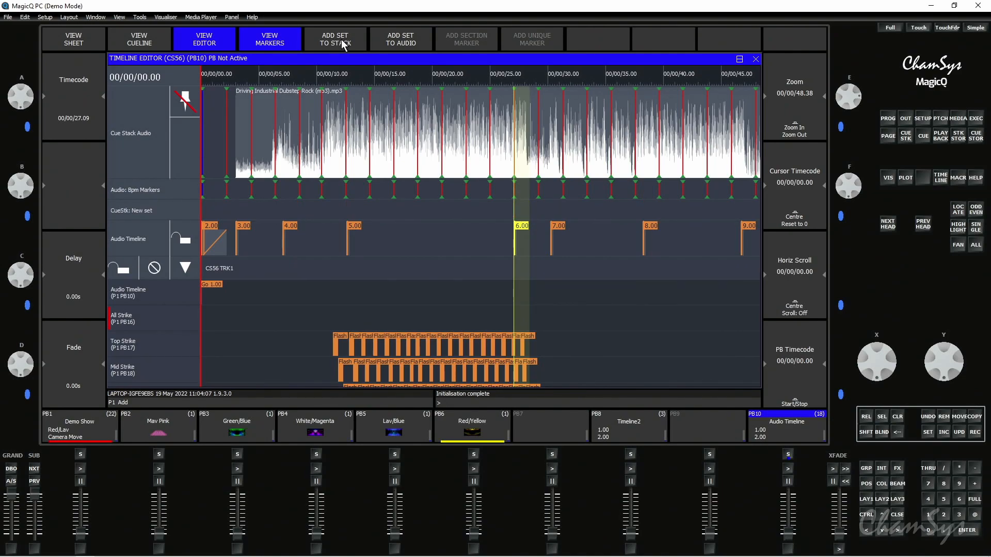
left_click(386, 43)
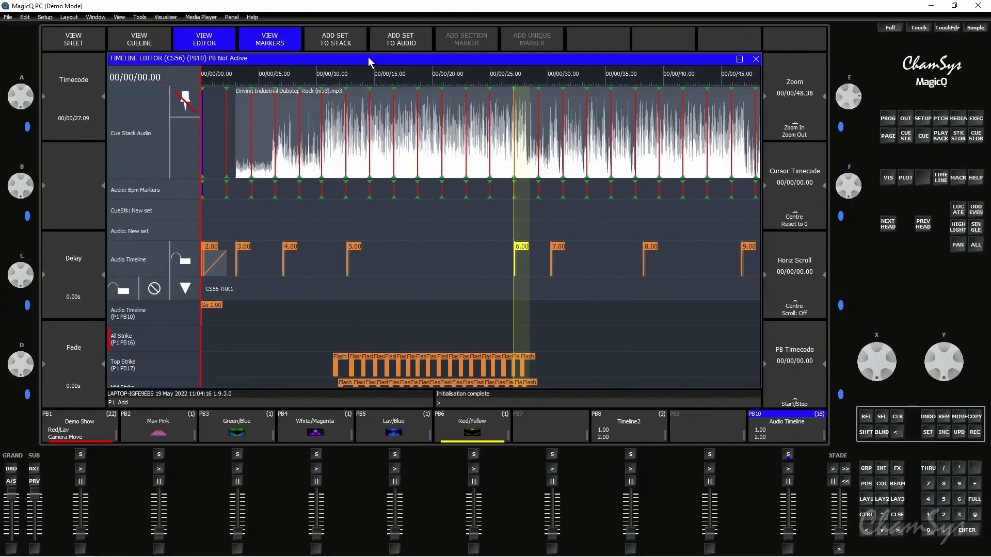
left_click(139, 232)
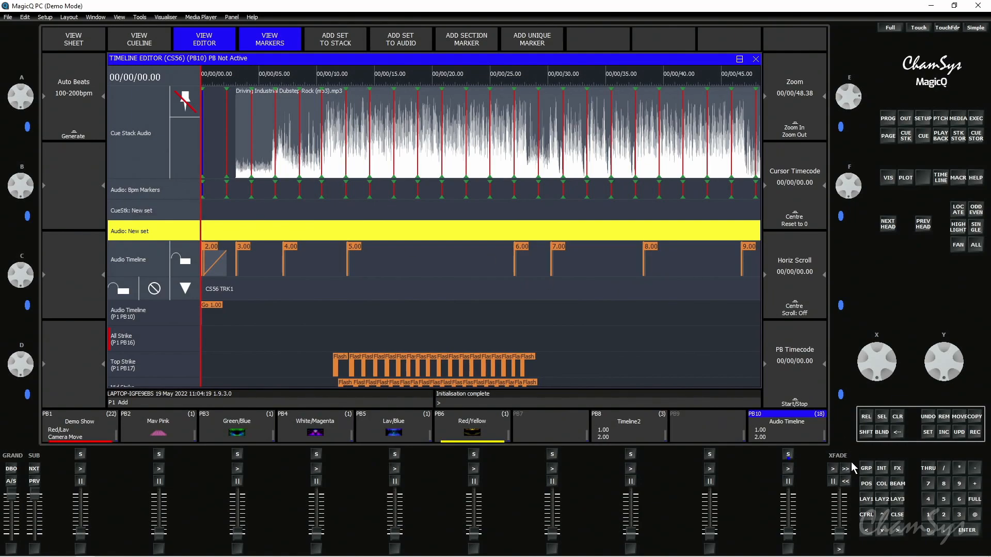
left_click(929, 432)
type("Audi")
left_click(145, 237)
- Add a section marker to the Audio marker set and extend its end to 00/00/10.16
left_click(161, 216)
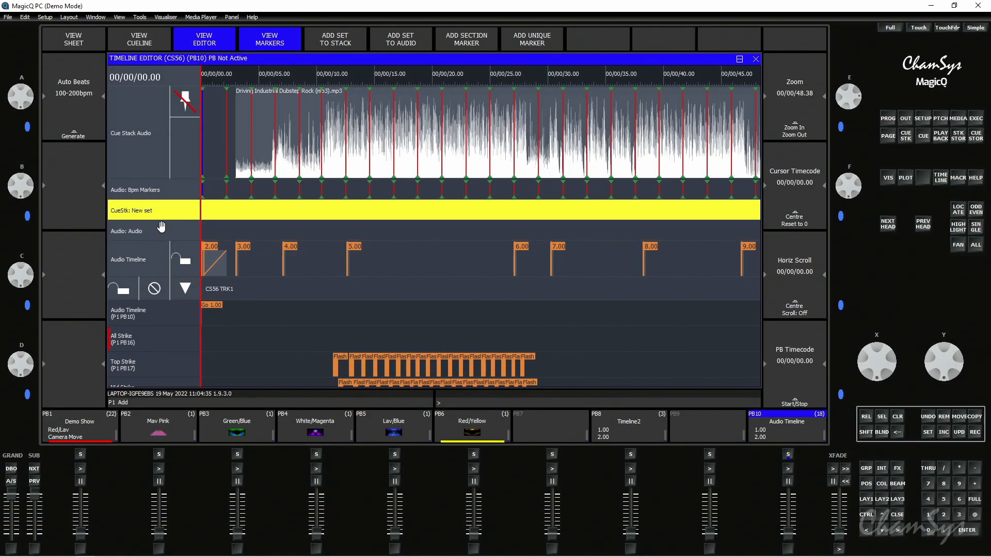
left_click(171, 230)
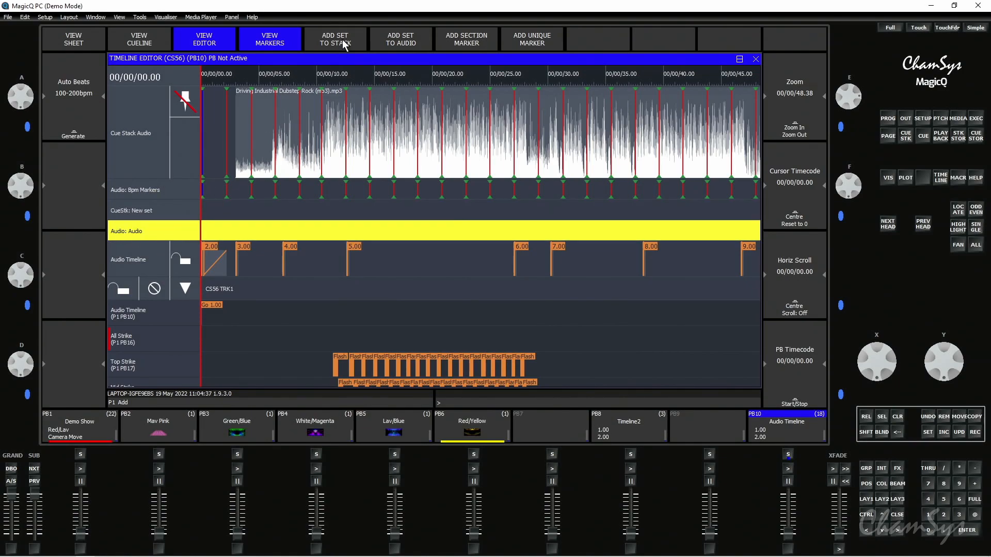
left_click(466, 40)
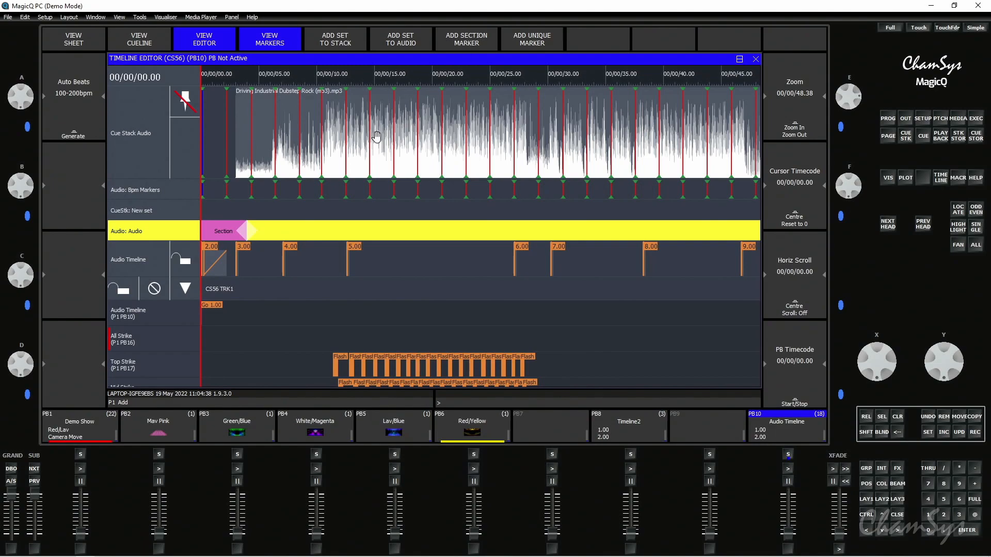
left_click(248, 230)
mouse_move(20, 93)
left_mouse_down()
mouse_move(21, 64)
mouse_move(39, 184)
left_mouse_up()
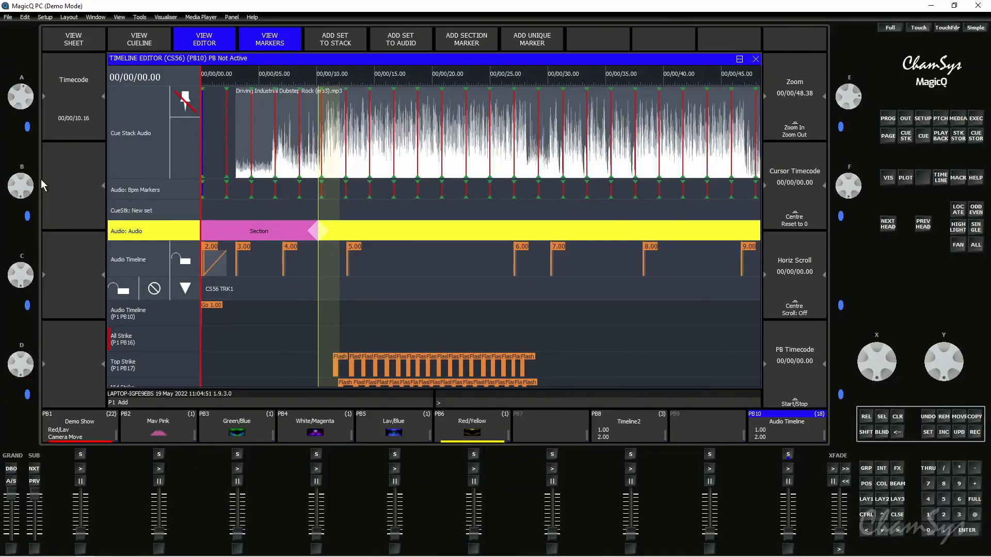
- Add a second section marker after the first and extend its end to 00/00/28.41
left_click(467, 42)
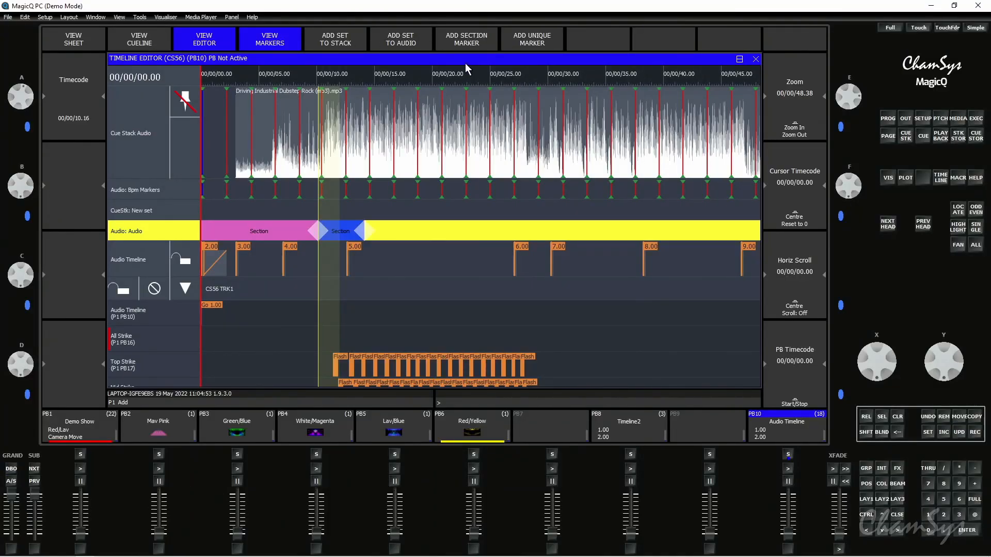
left_click(359, 237)
left_click_drag(26, 101, 65, 231)
left_click_drag(22, 101, 29, 194)
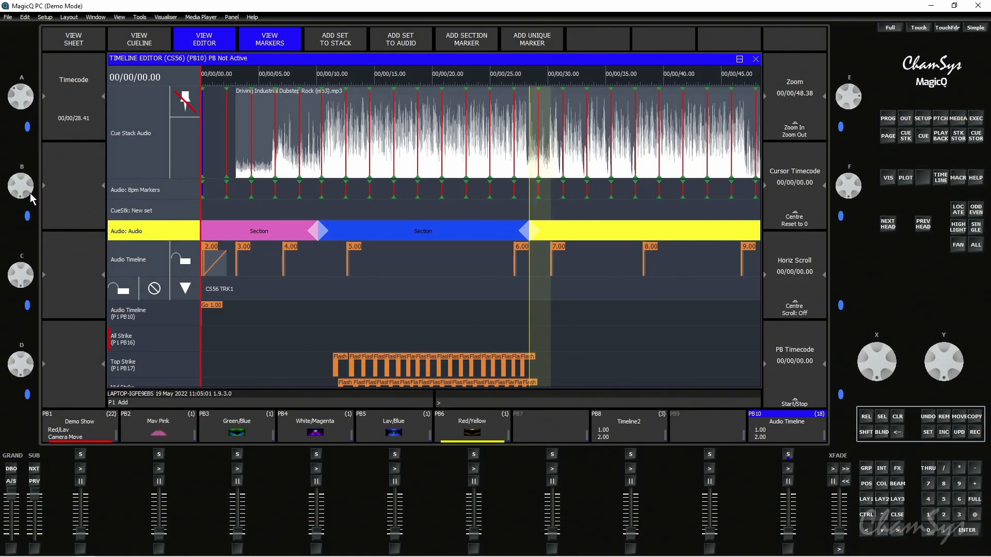
- Name the second section marker in the Audio set "Verse"
left_click(923, 433)
left_click(525, 236)
type("Verse")
left_click(924, 433)
left_click(525, 236)
- Add a third section marker after the Verse section and extend its end to 00/00/34.32
left_click(463, 46)
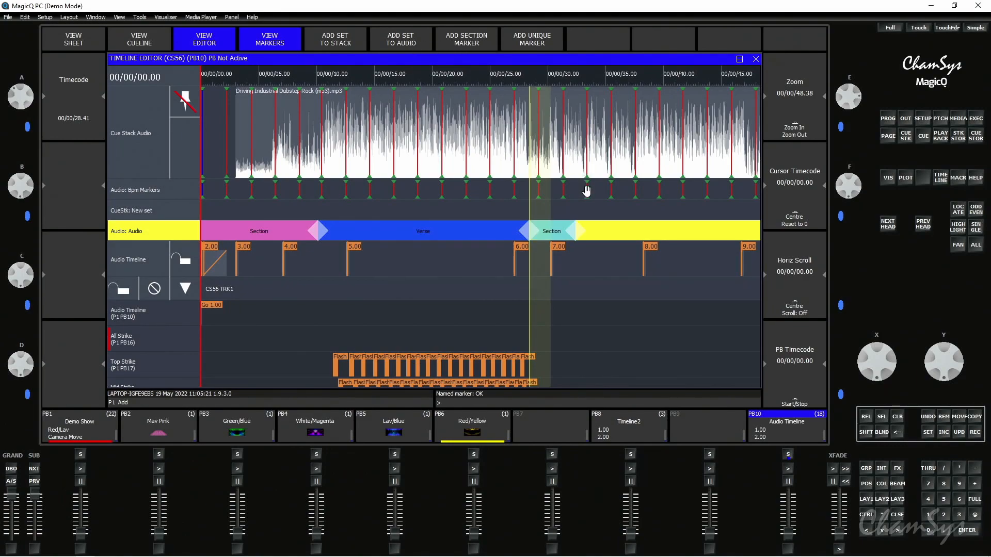
left_click(576, 230)
left_click_drag(19, 103, 28, 140)
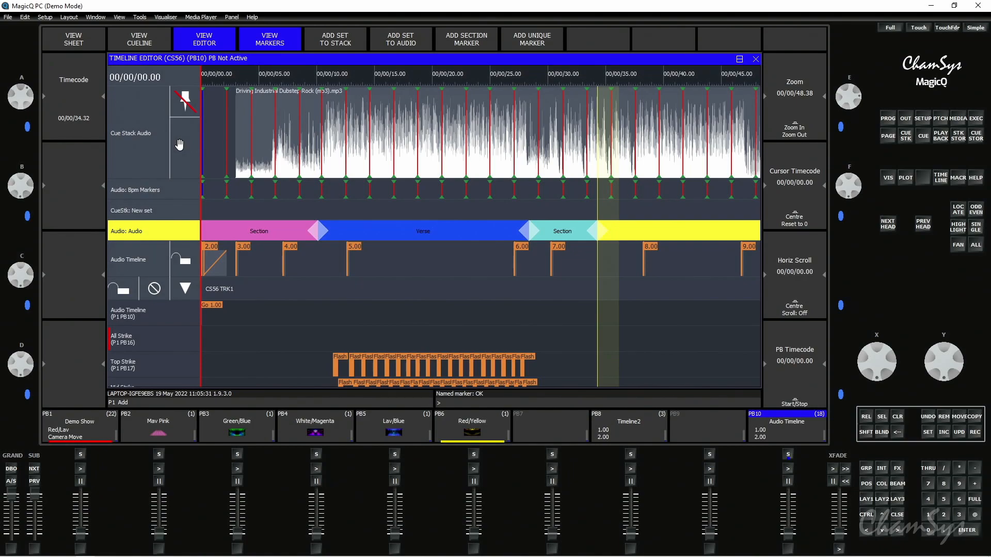
- Add a unique marker named "Hit 1" to the Audio set and place it at 00/00/17.80 in the Verse section
left_click(523, 39)
left_click_drag(214, 233, 403, 217)
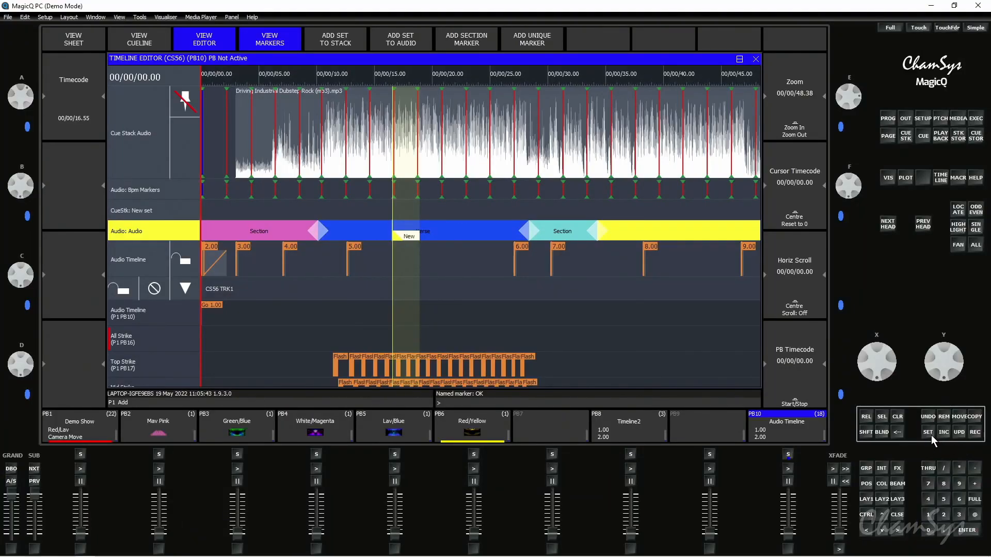
left_click(927, 432)
left_click(409, 240)
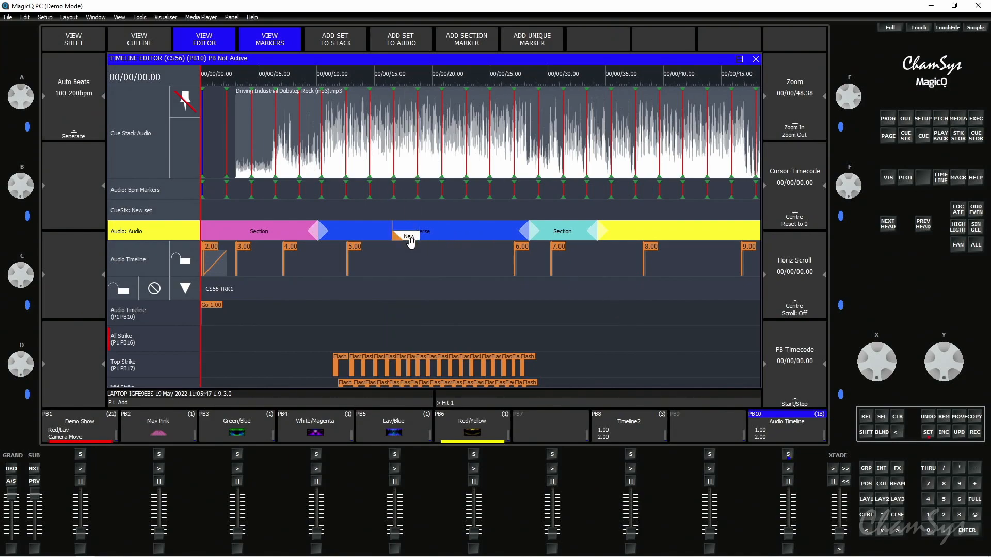
left_click(407, 235)
left_click_drag(601, 237, 421, 243)
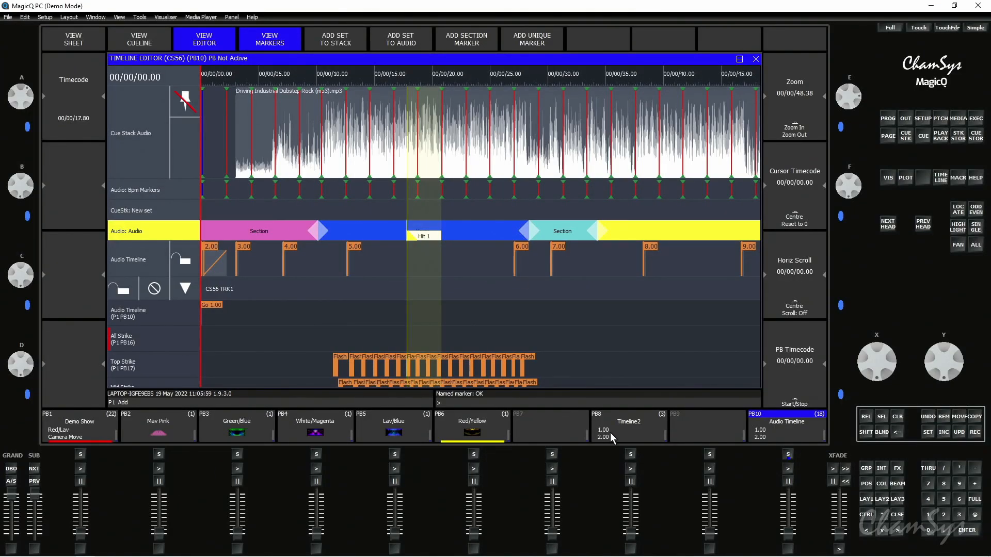
- Assign the audio file Driving Industrial Dubstep Rock (mp3).mp3 to the Timeline2 cue stack and open its timeline editor
left_click(609, 432)
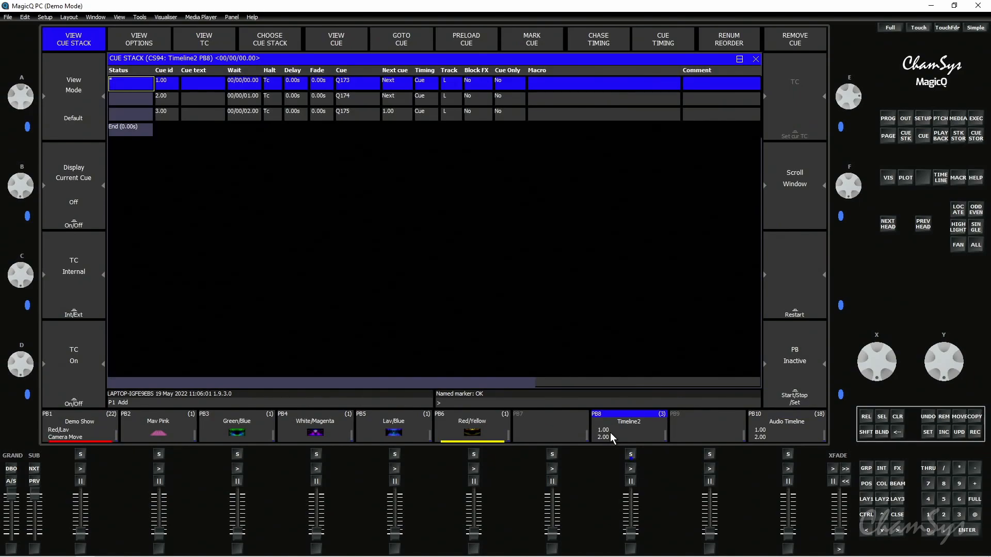
left_click(651, 434)
left_click(607, 89)
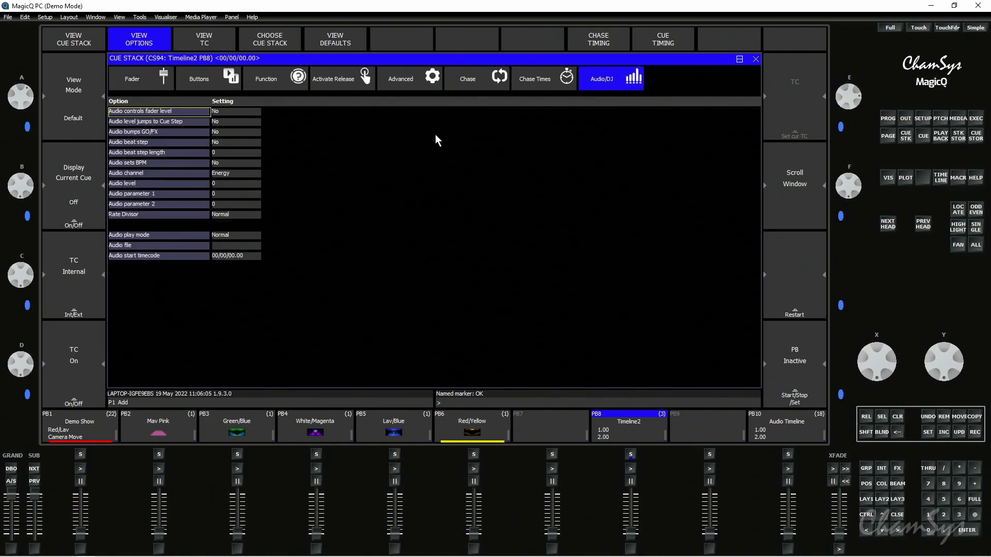
left_click(242, 249)
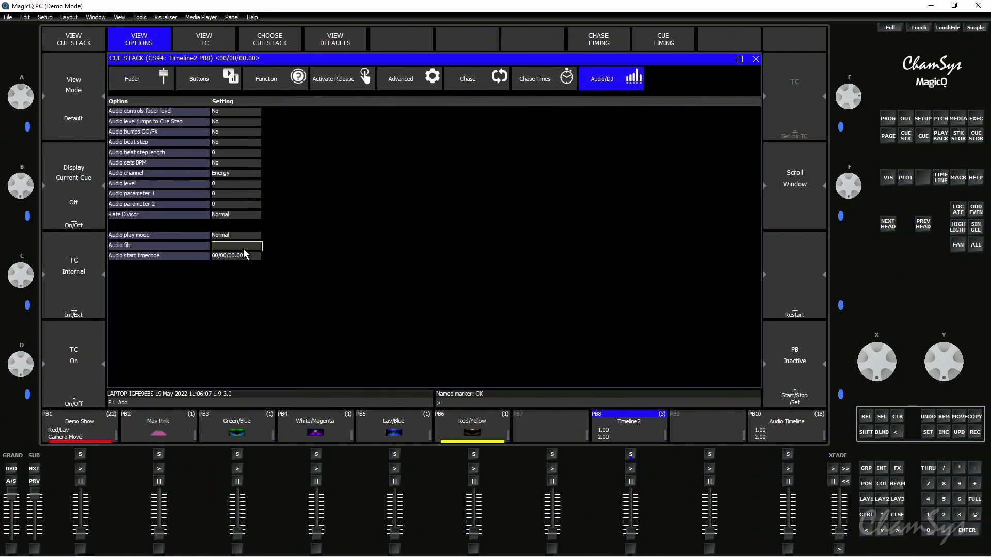
left_click(243, 247)
left_click(132, 90)
left_click(940, 177)
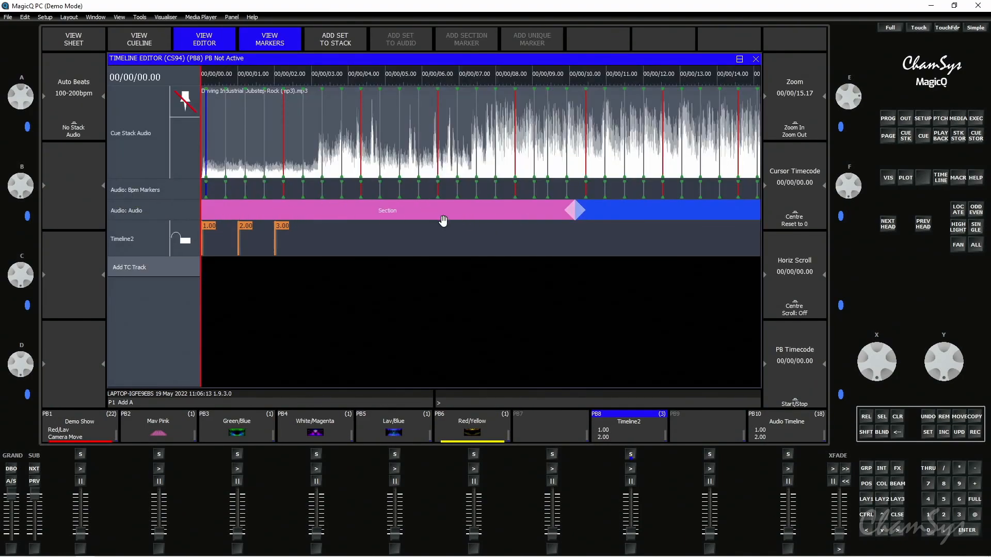
left_click_drag(855, 92, 844, 57)
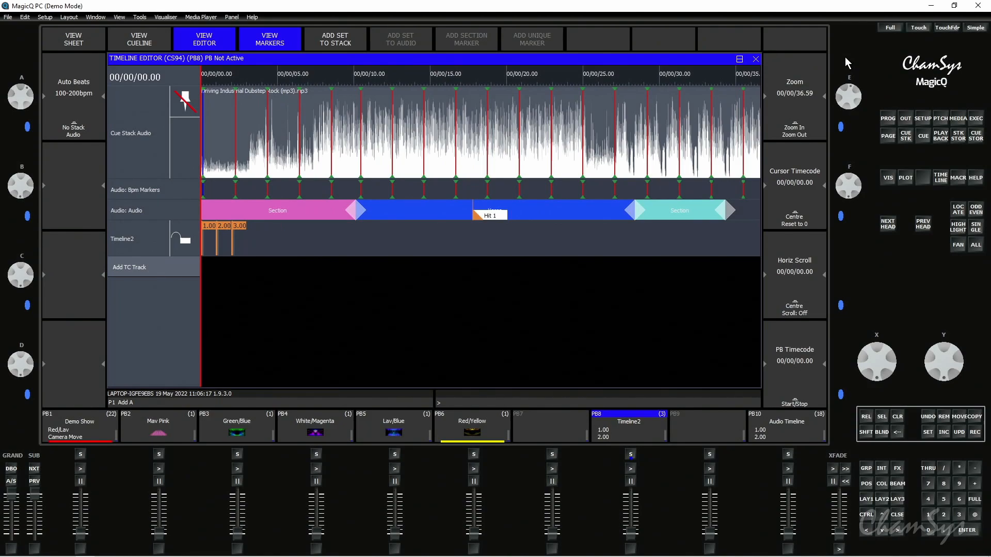
- Return to the Audio Timeline cue stack and add three section markers to its cue stack marker set
left_click(796, 420)
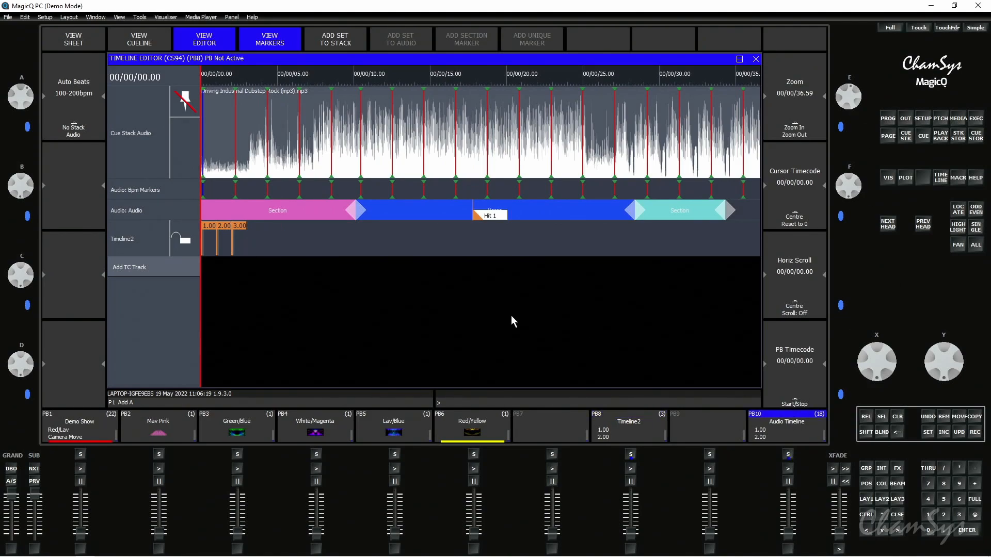
left_click(172, 211)
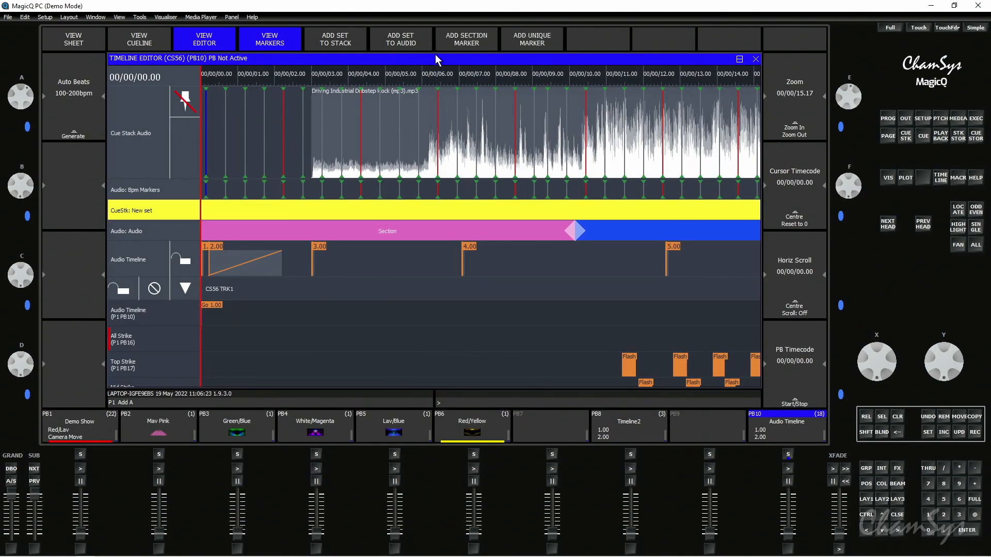
left_click(451, 36)
left_click(452, 38)
left_click(452, 36)
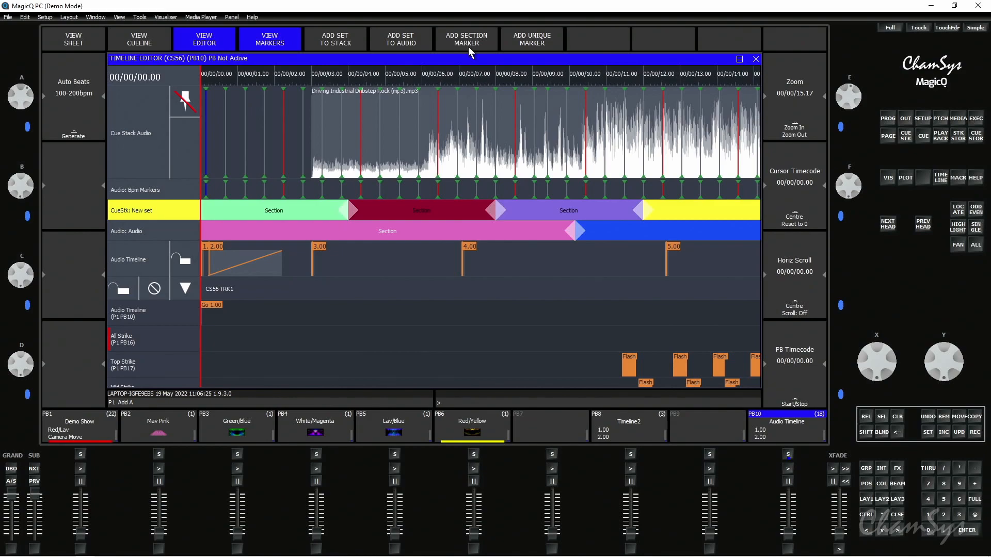
- Switch back to the Timeline2 playback to check its markers
left_click(647, 429)
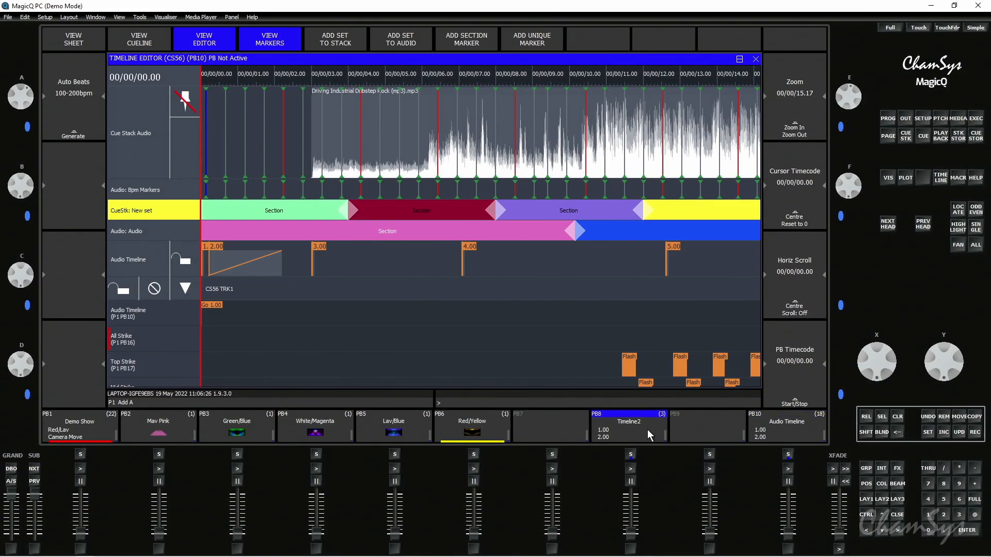